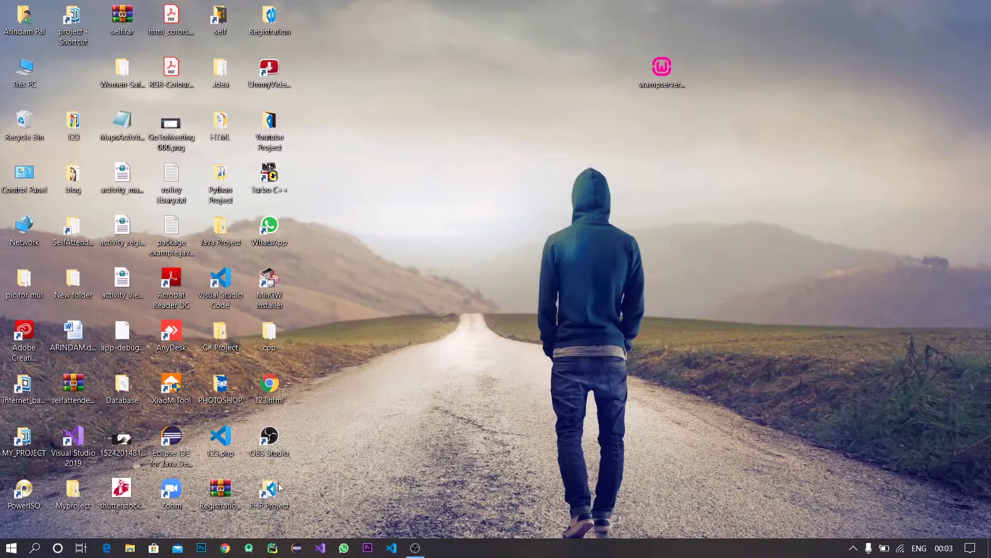
In Google Chrome, search Google for "wamp" and open the WampServer download page on SourceForge
click(223, 552)
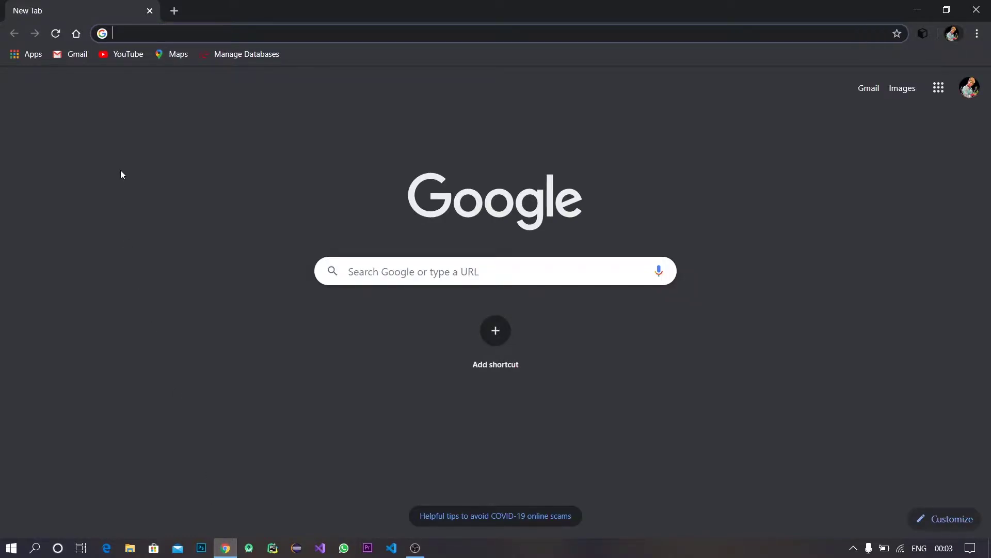
text(wamp)
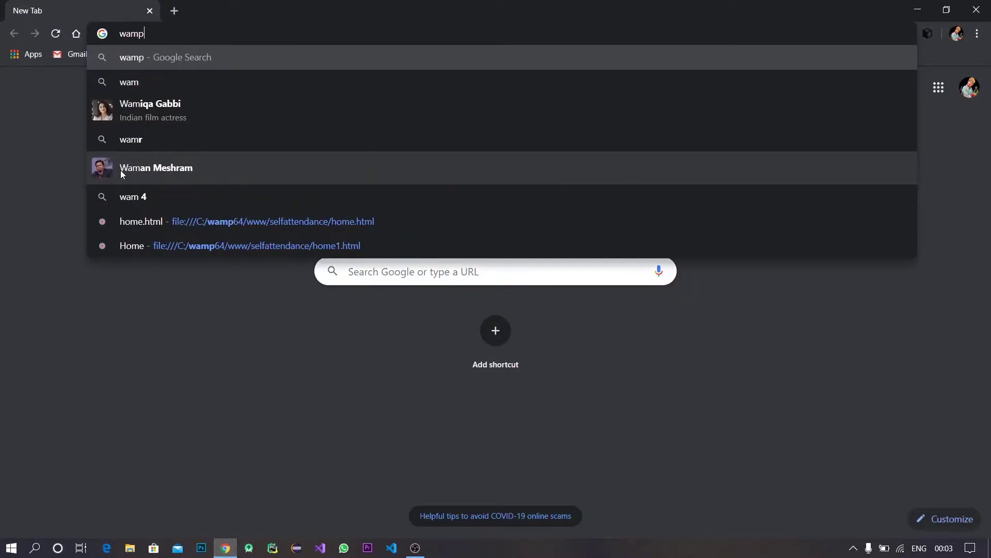
key(Return)
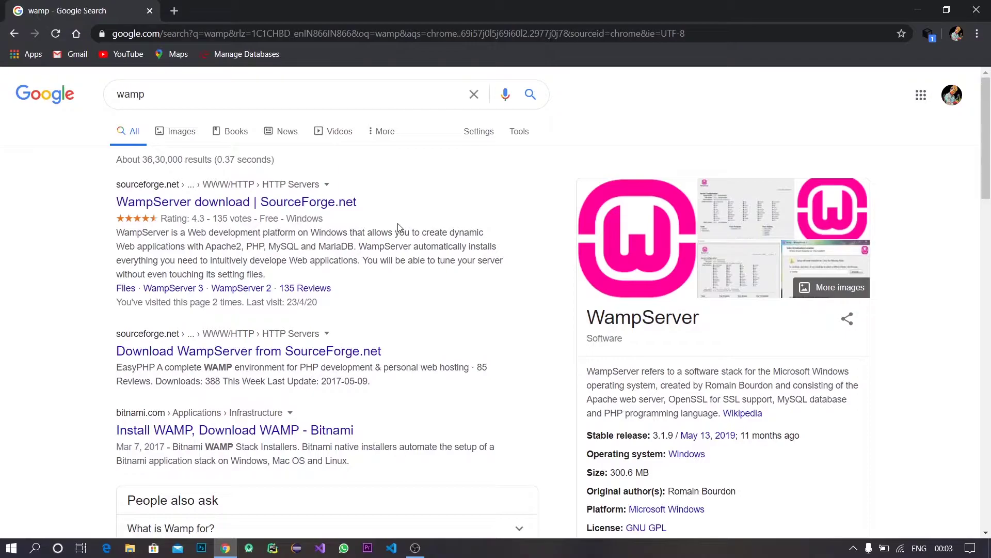
scroll(317, 332, down, 3)
scroll(317, 331, up, 3)
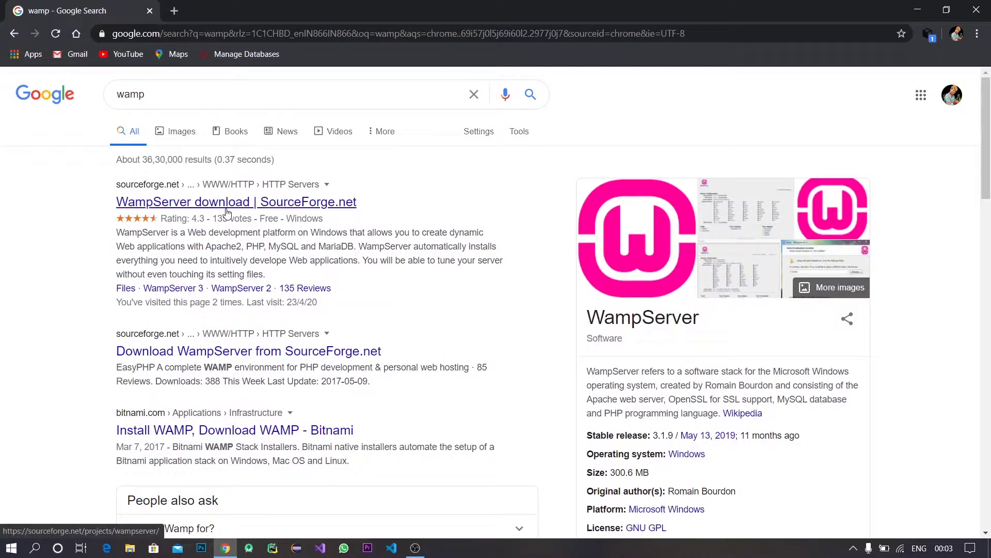
click(263, 205)
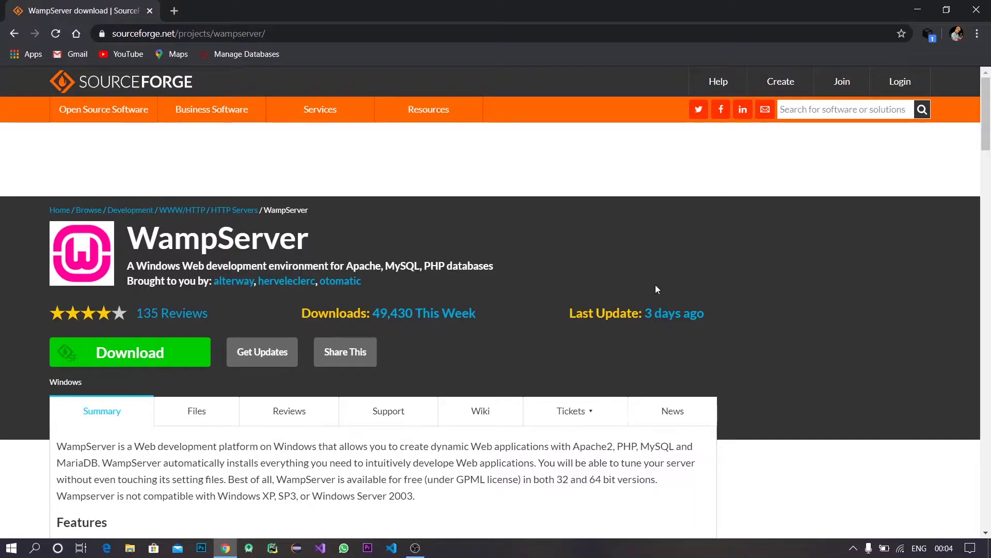
Start downloading the WampServer installer from its SourceForge project page and cancel the download
scroll(655, 284, down, 4)
scroll(658, 290, up, 4)
click(155, 360)
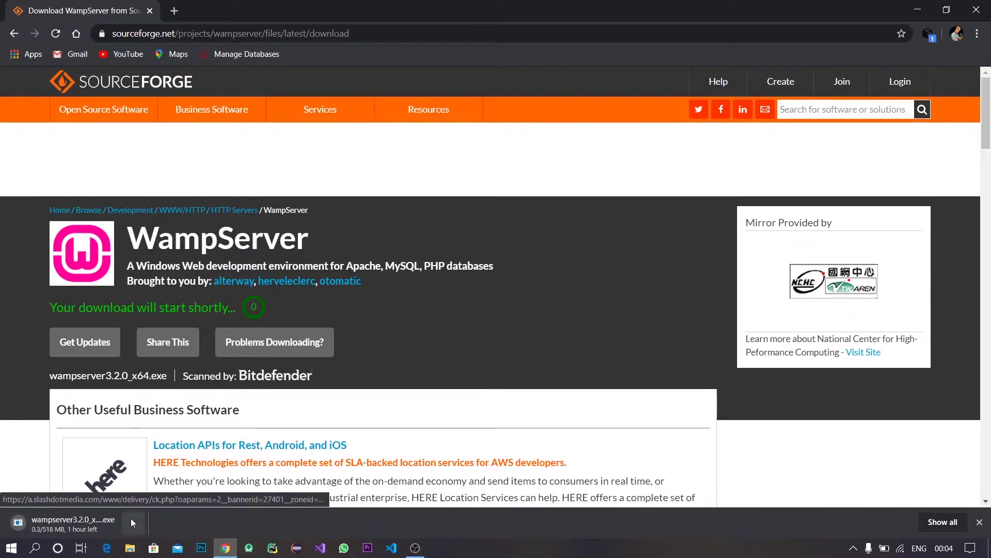
click(132, 522)
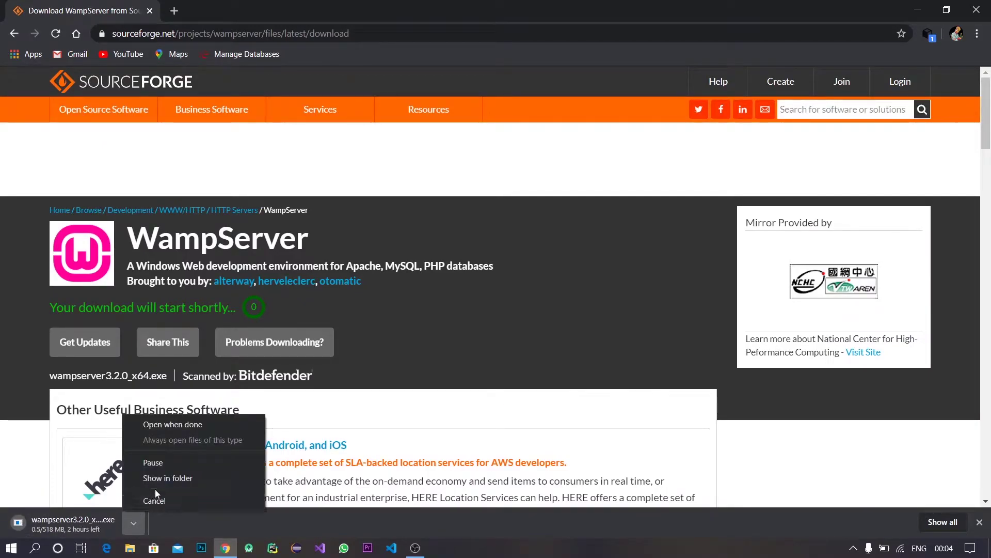
click(154, 501)
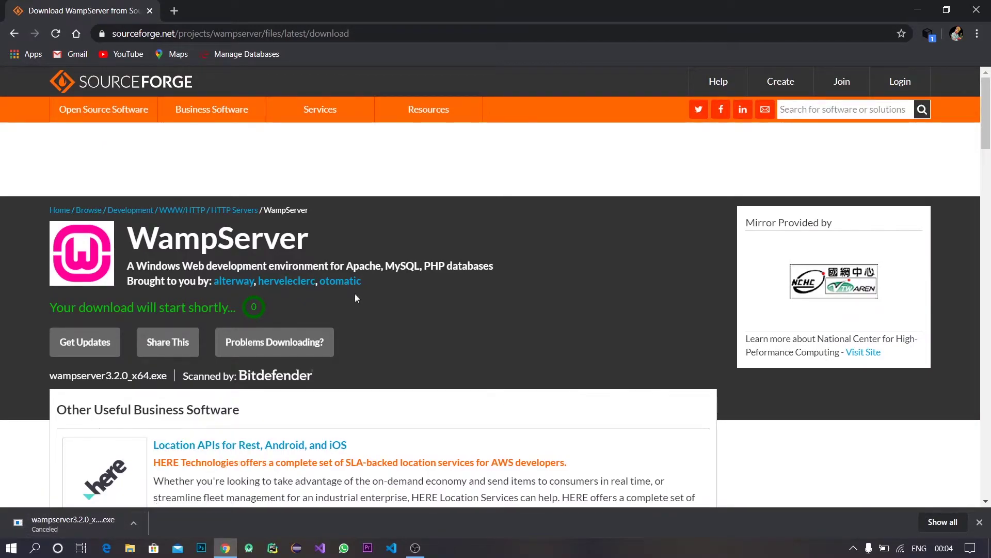
Close the browser and refresh the Windows desktop
click(984, 7)
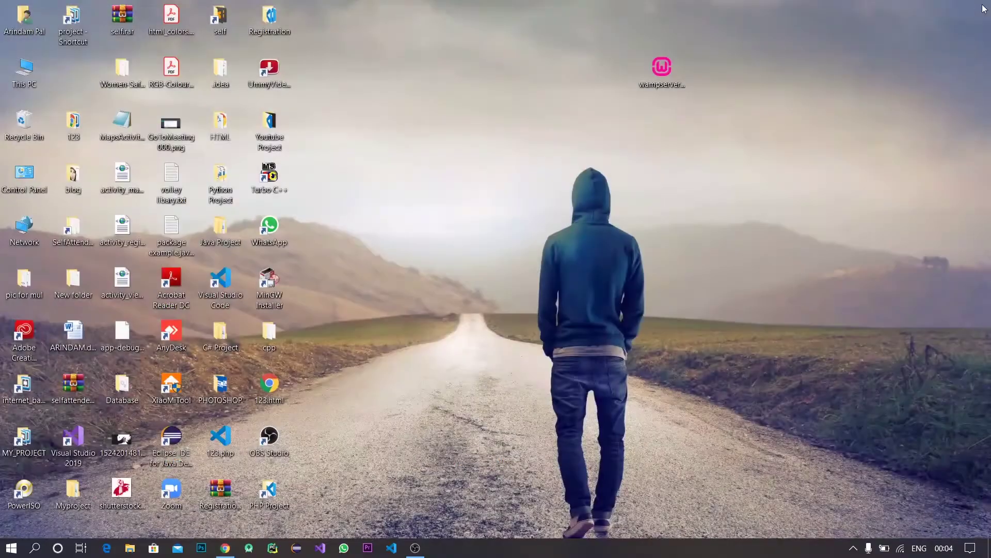
right_click(680, 109)
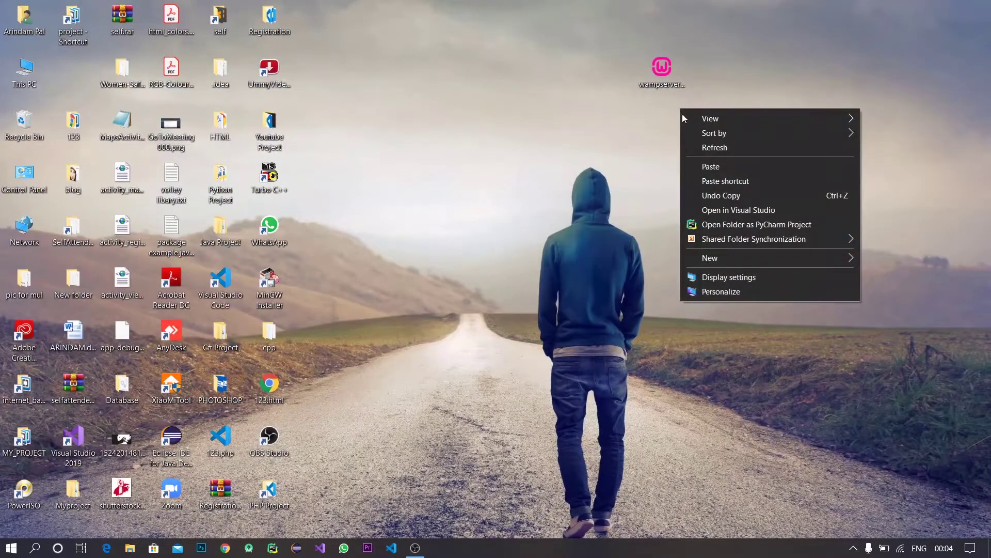
click(710, 149)
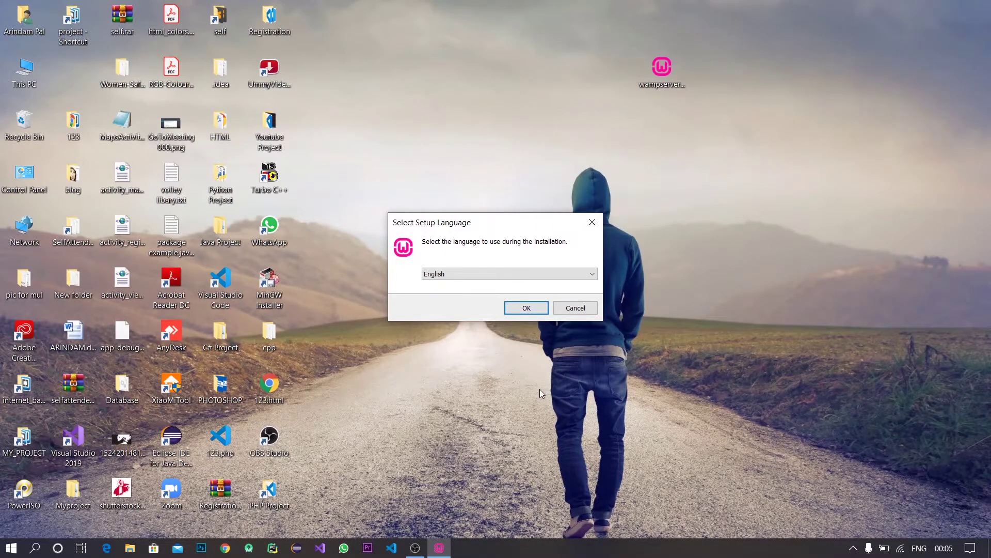
Use English as the Wampserver64 setup language and accept the license agreement
click(593, 275)
click(593, 274)
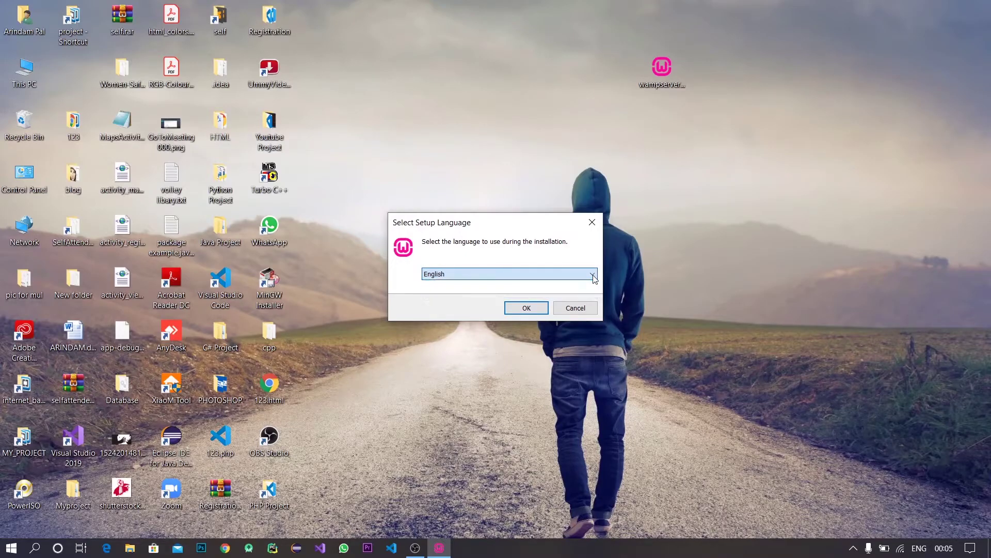
click(526, 309)
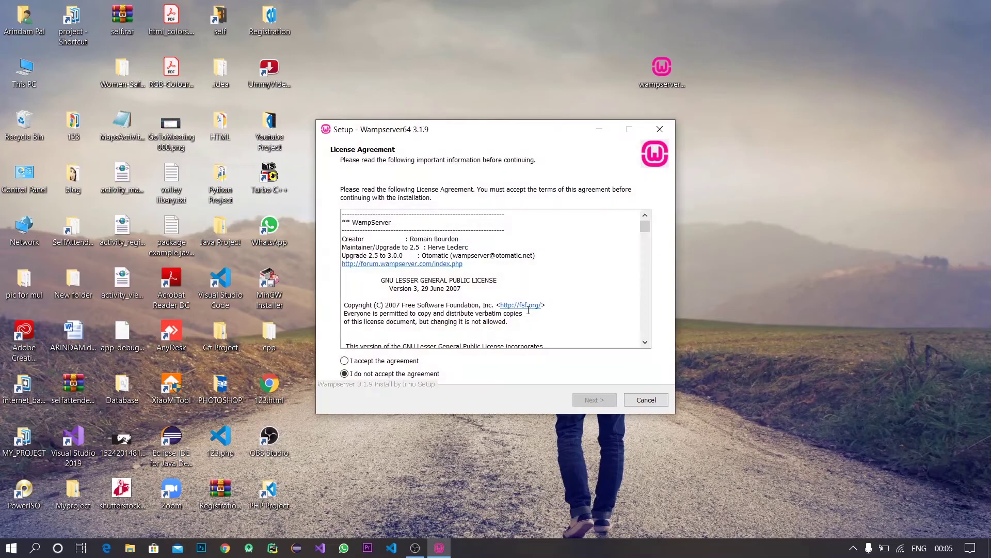
click(397, 361)
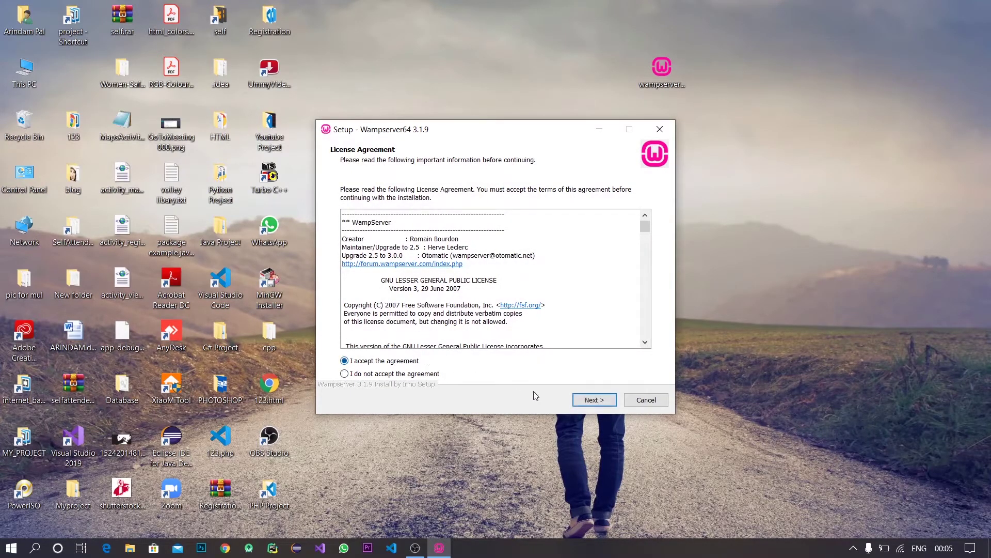
click(592, 400)
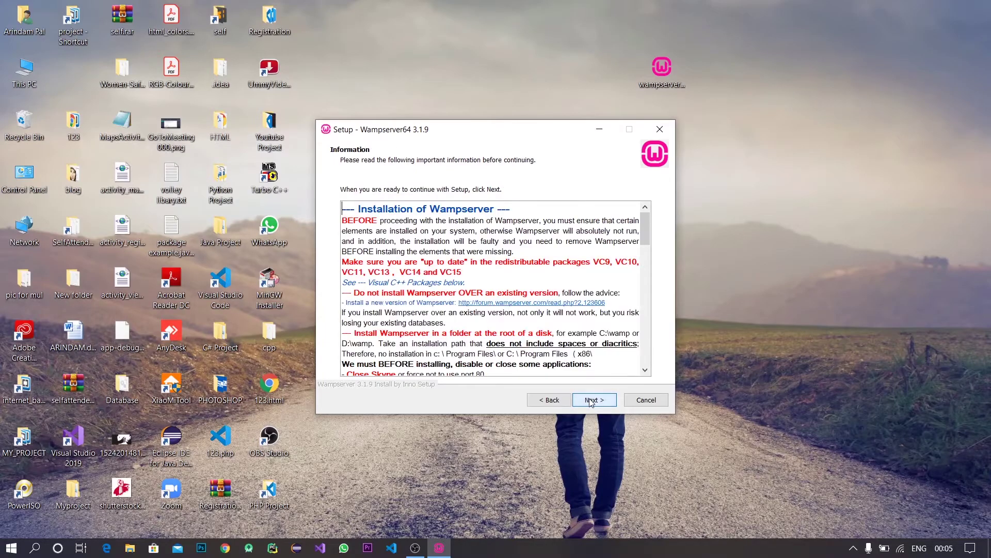
Continue past the setup information, keep c:\wamp64 as the destination folder and start the installation
click(591, 401)
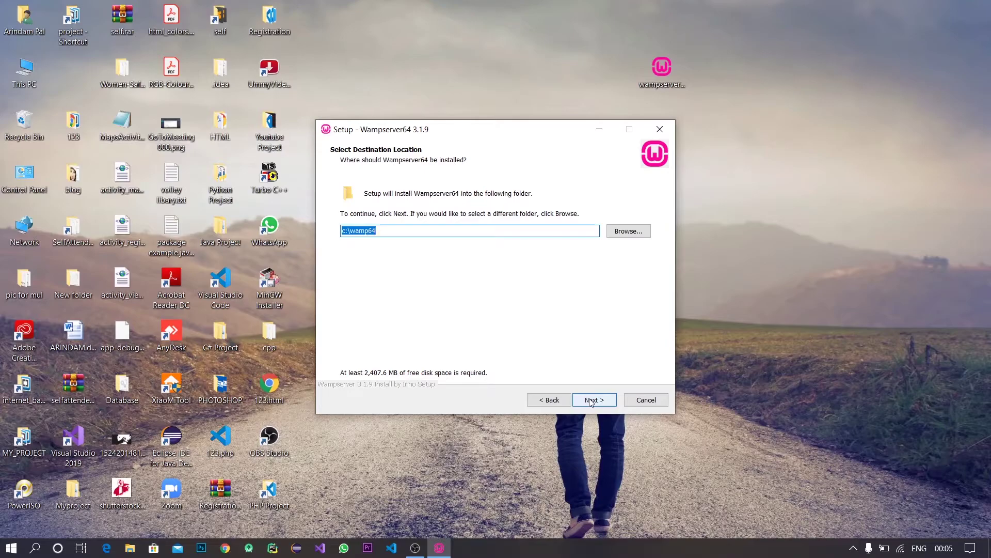
click(591, 401)
click(591, 400)
click(592, 401)
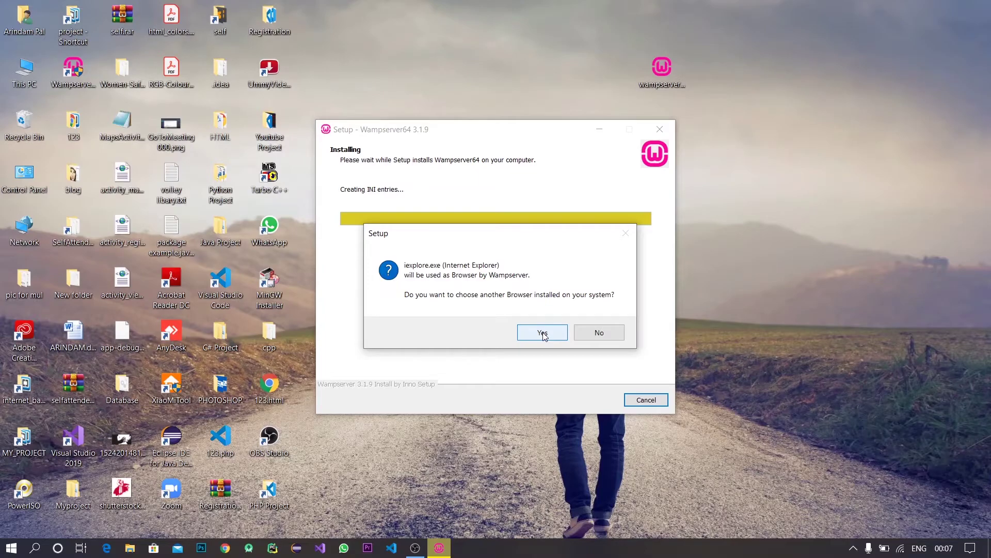
Keep Internet Explorer as Wampserver's browser and Notepad as its text editor, dismissing both file choosers
click(543, 333)
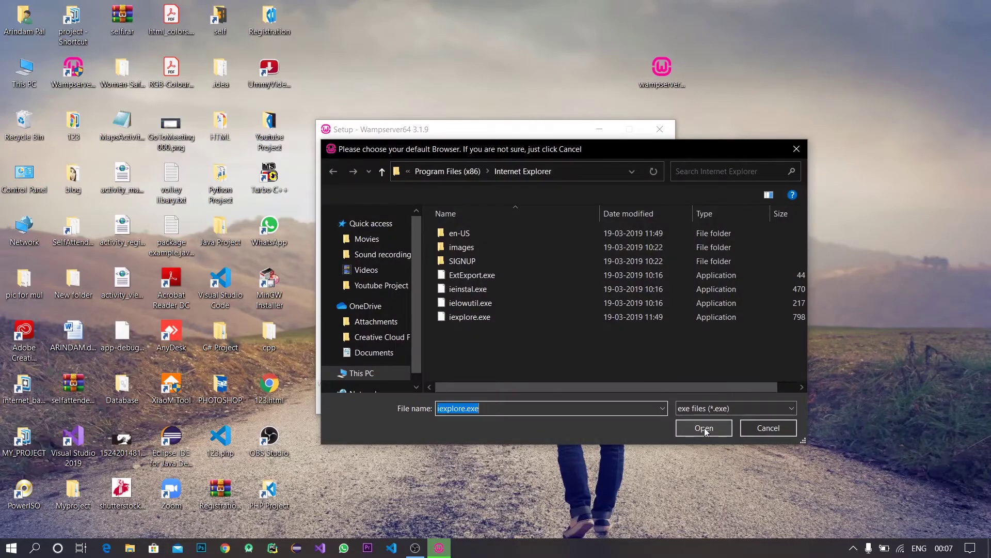
click(798, 150)
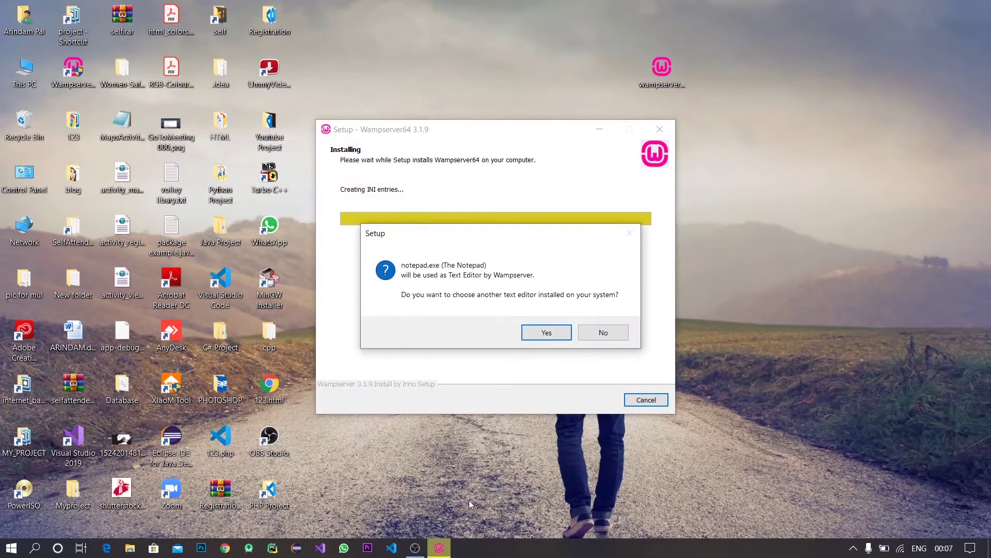
click(546, 333)
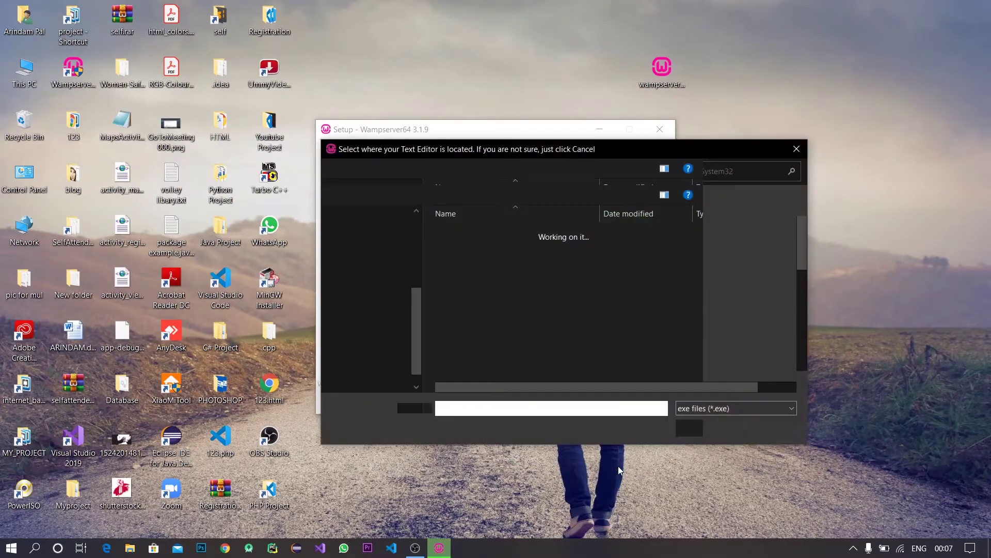
click(793, 148)
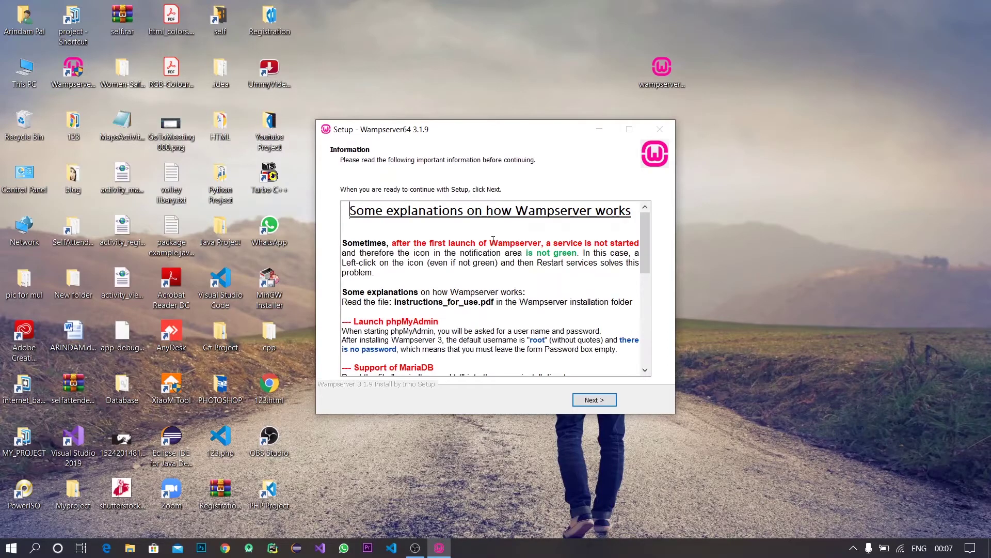
Finish the Wampserver64 setup wizard and refresh the desktop
click(594, 400)
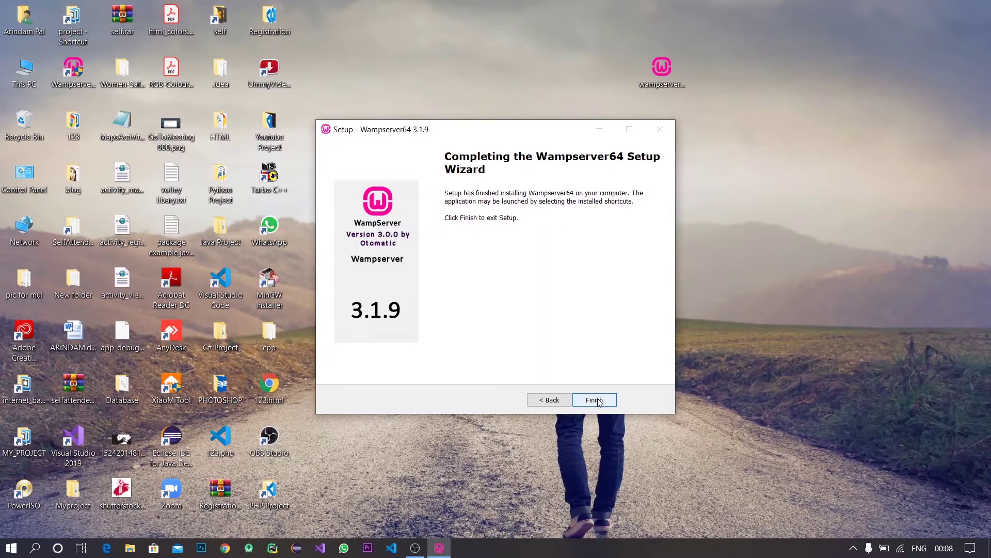
click(598, 401)
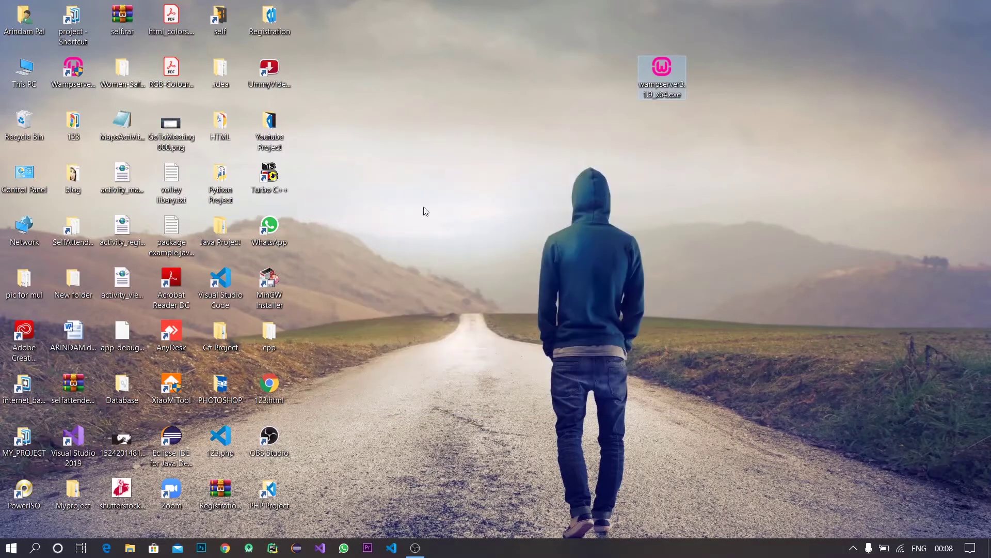
right_click(447, 177)
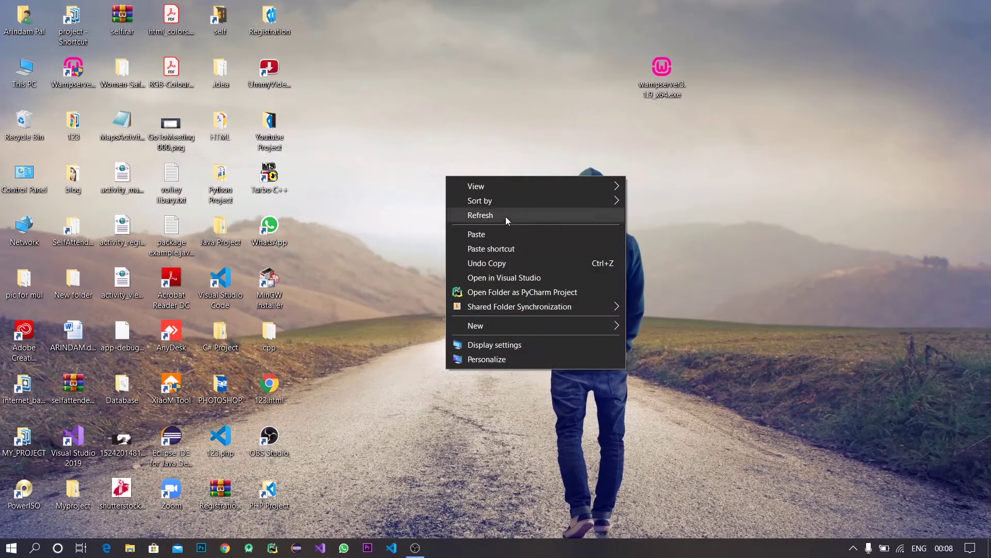
click(506, 215)
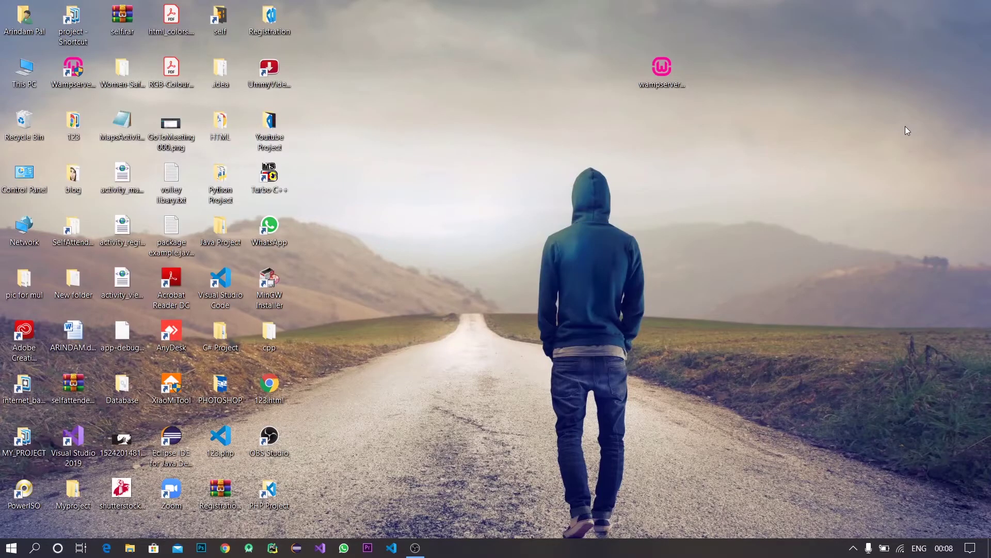